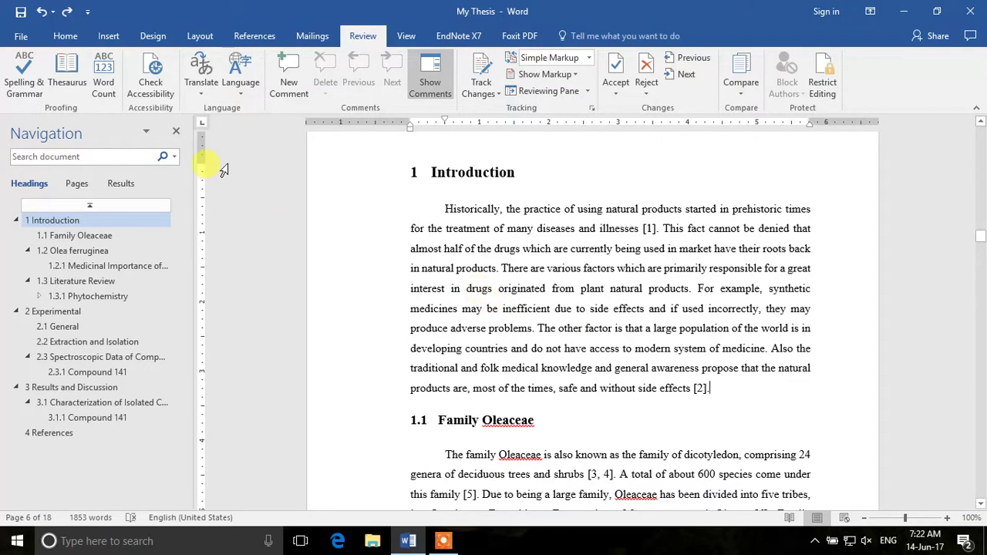
Step: Close the Navigation pane and switch on Track Changes for the My Thesis document
left_click(175, 133)
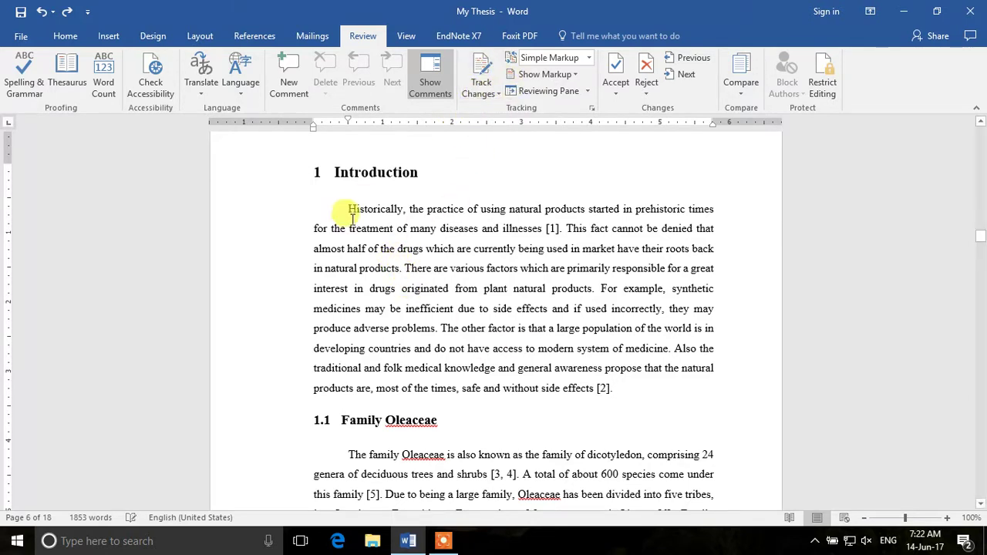
left_click(400, 268)
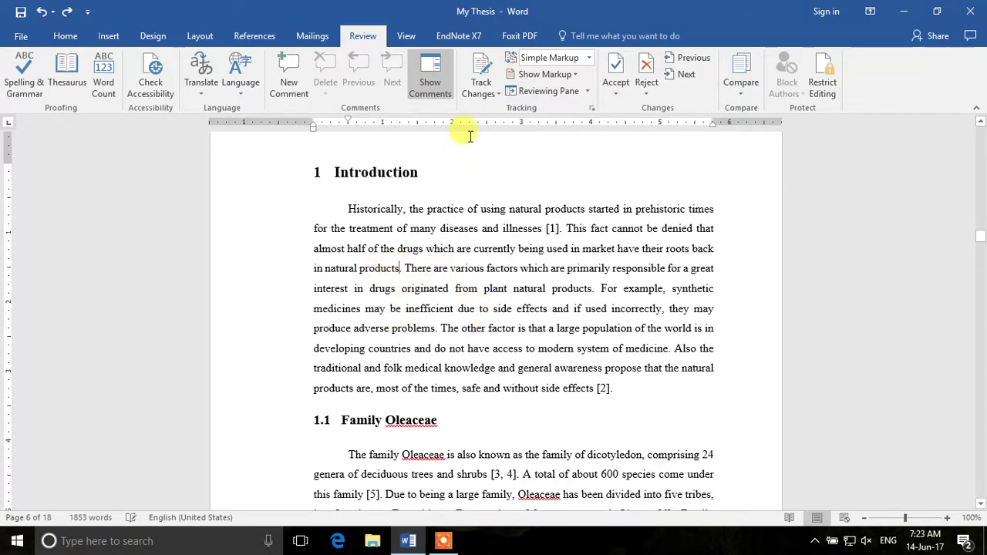
left_click(478, 93)
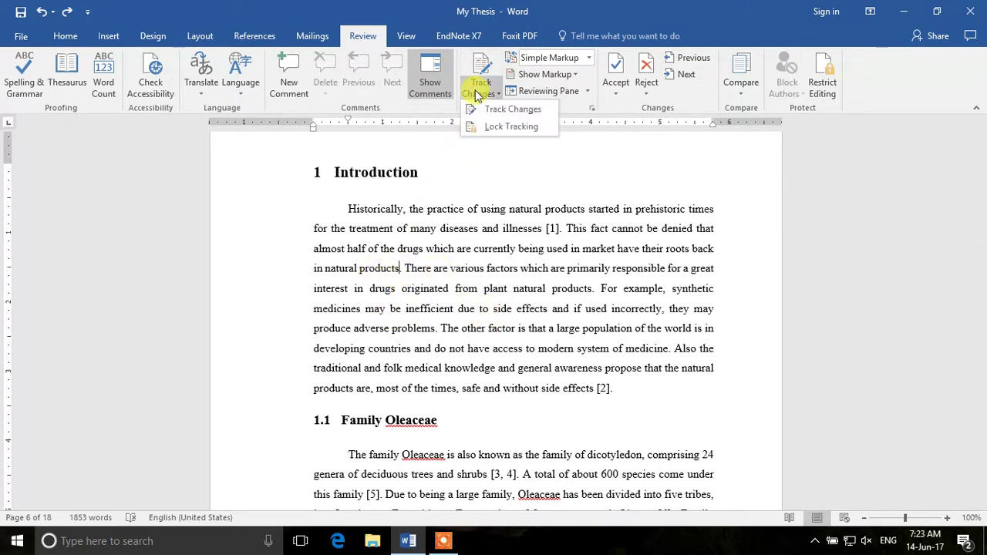
left_click(510, 111)
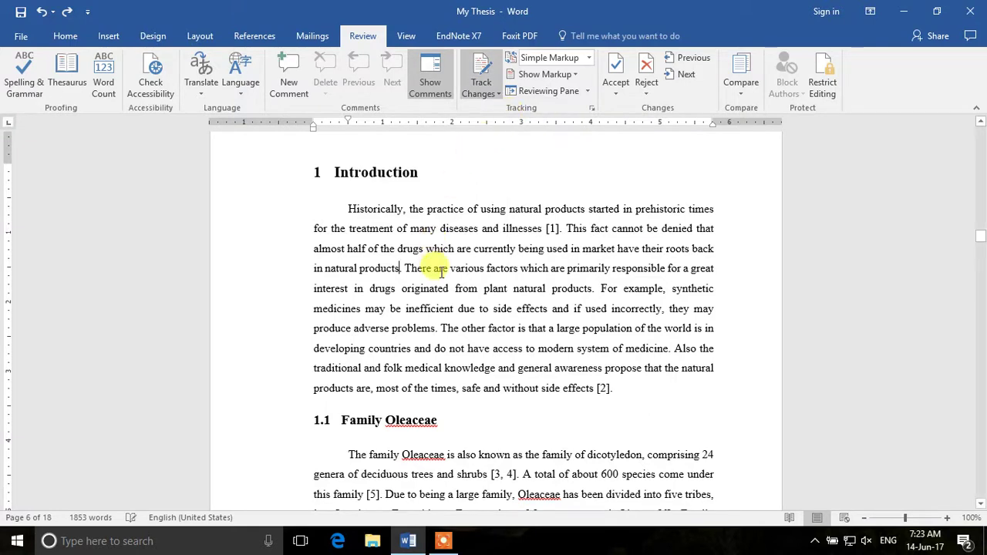
double_click(401, 273)
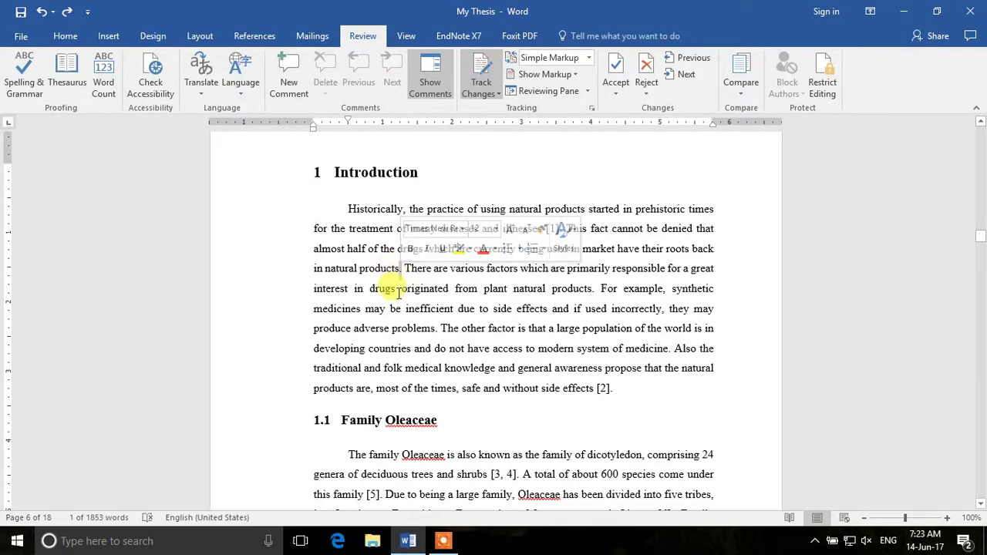
Step: Attach the comment 'Elaborate and give reference.' to the full stop after 'products'
left_click(296, 84)
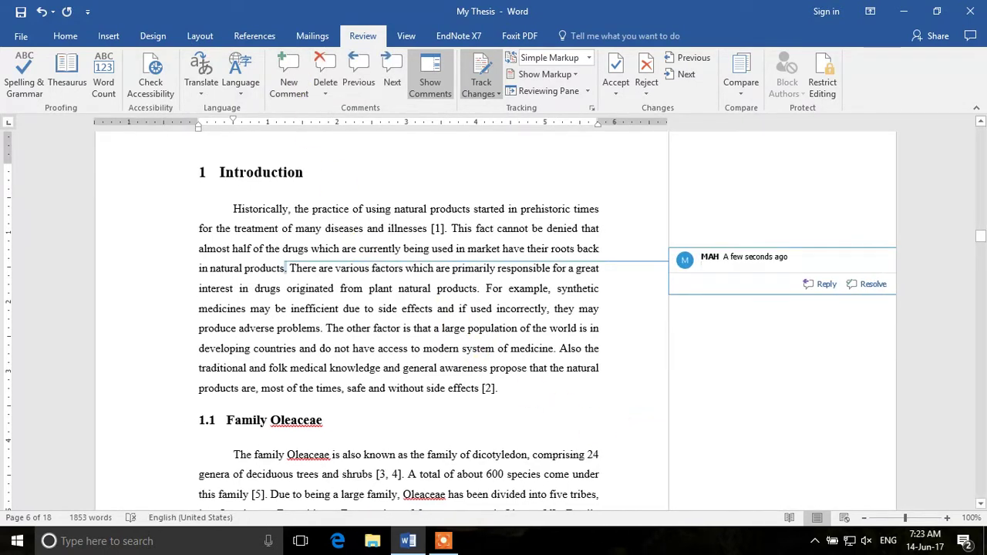
type("Elaborate and give reference.")
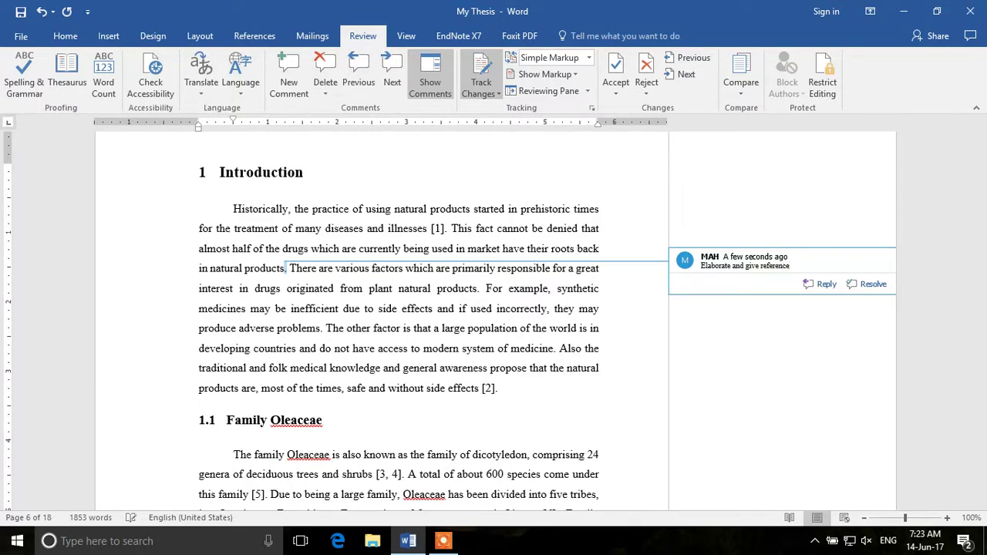
left_click(504, 387)
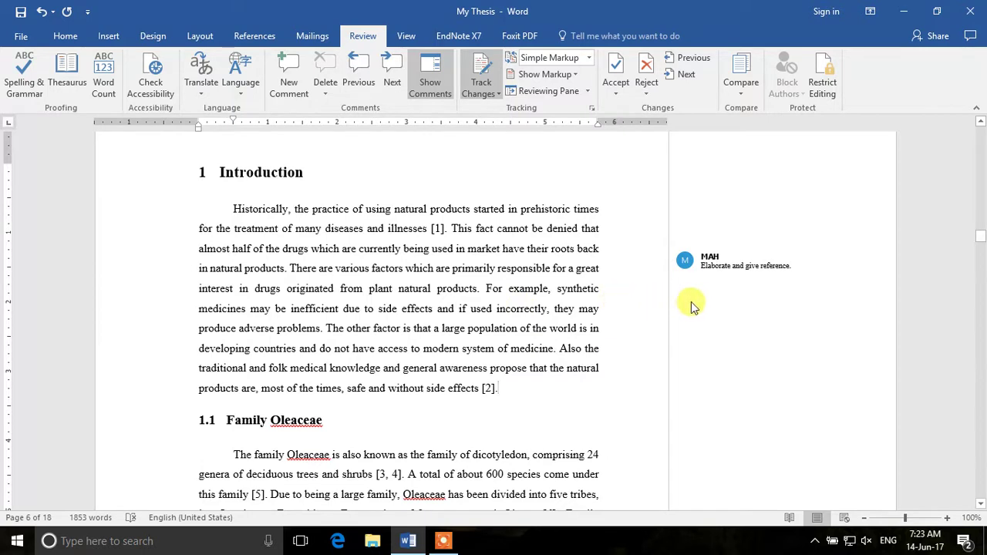
mouse_move(710, 282)
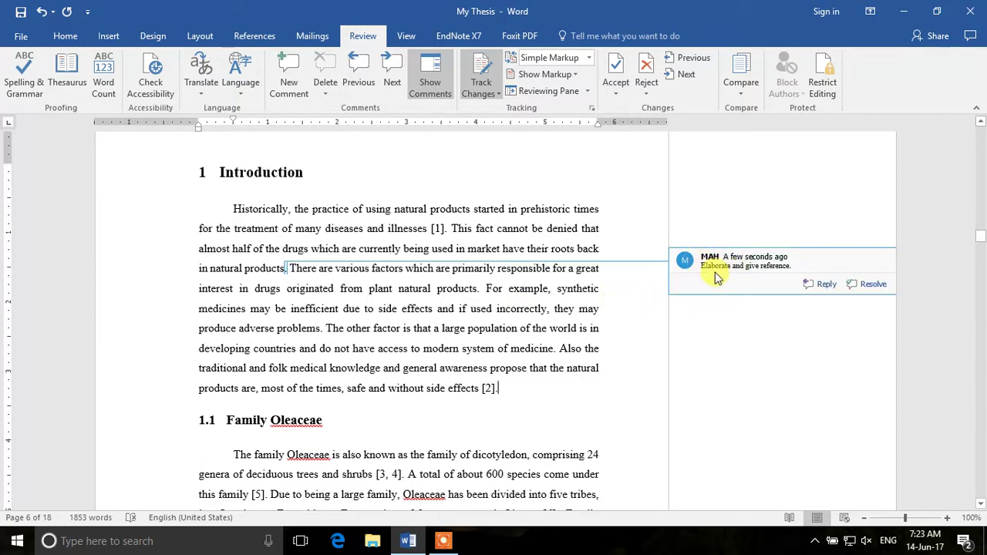
triple_click(714, 272)
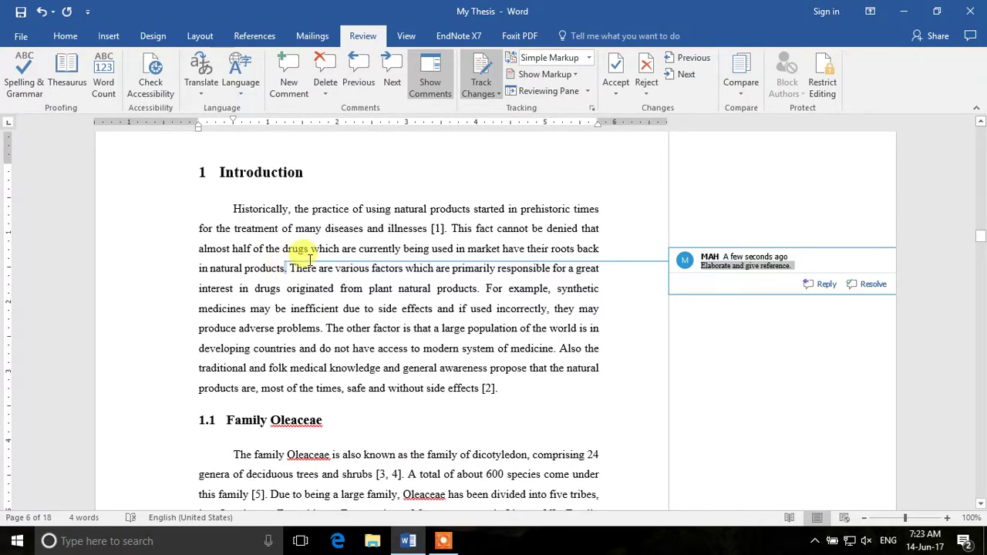
left_click(494, 292)
scroll(515, 317, "down", 1)
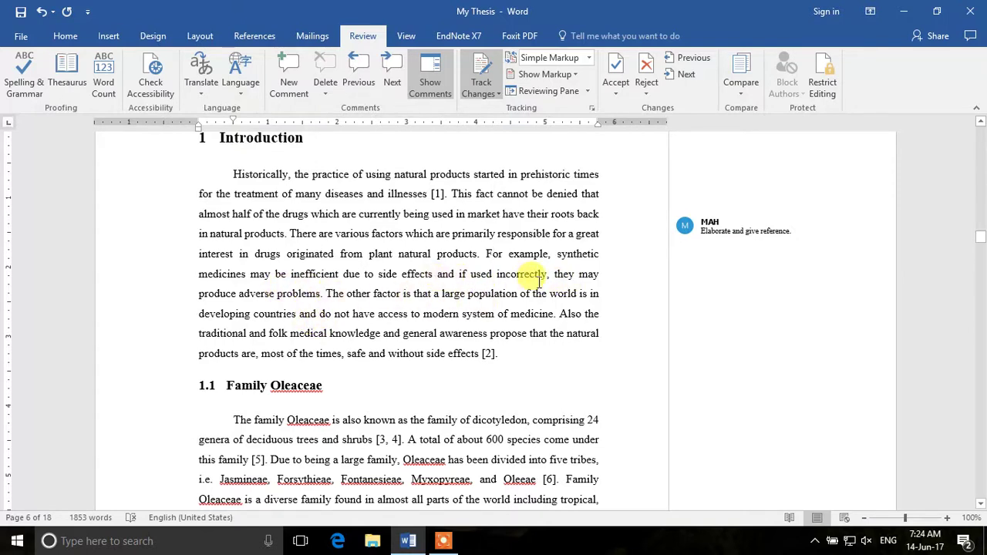
Step: Replace 'incorrectly' with 'improperly' as a tracked edit in the first Introduction paragraph
double_click(513, 274)
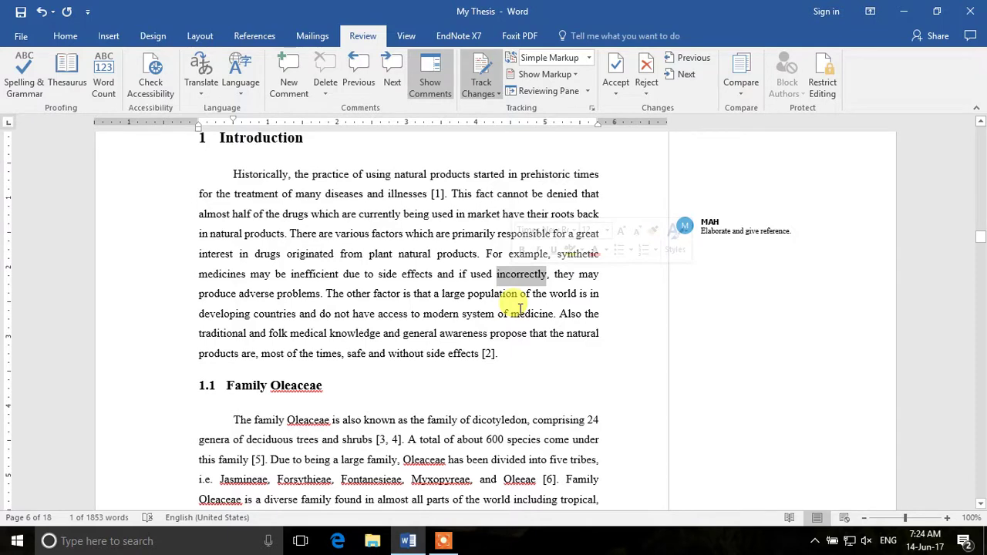
type("improp")
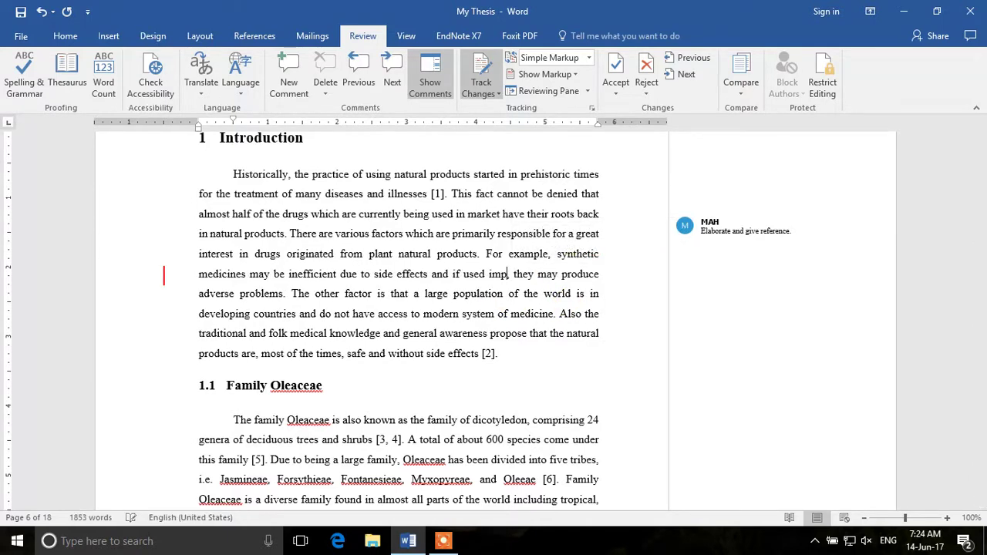
type("erly")
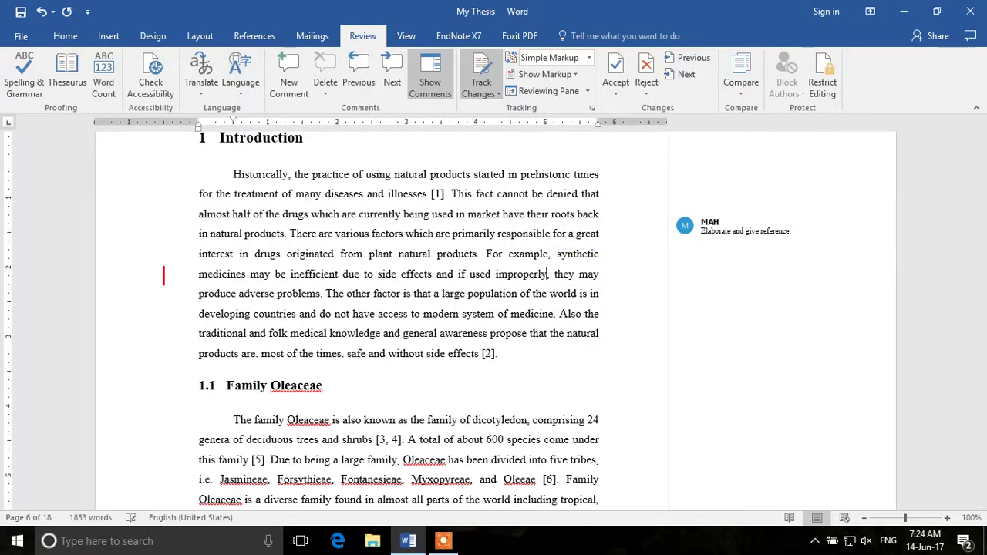
left_click(506, 353)
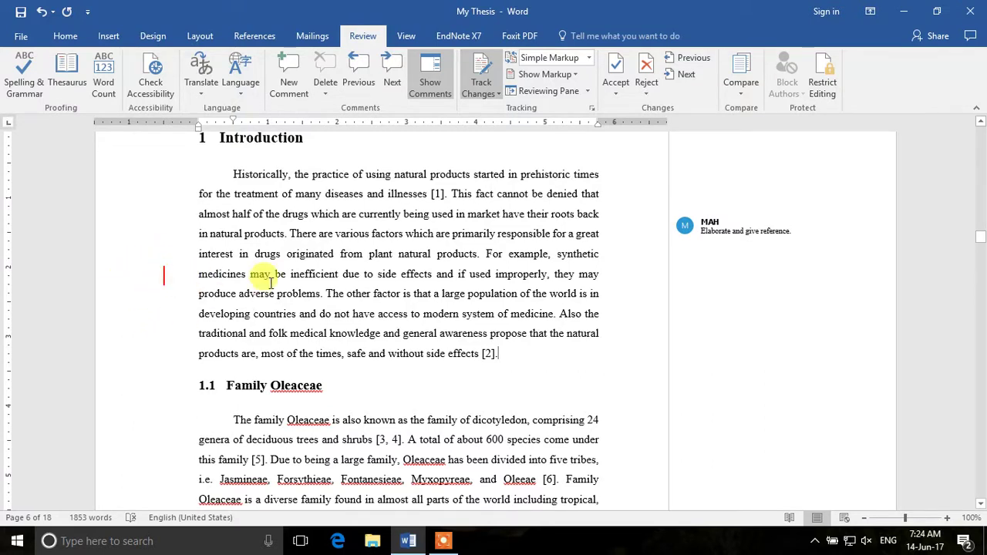
Step: Show all tracked edits inline in the Introduction text
left_click(164, 276)
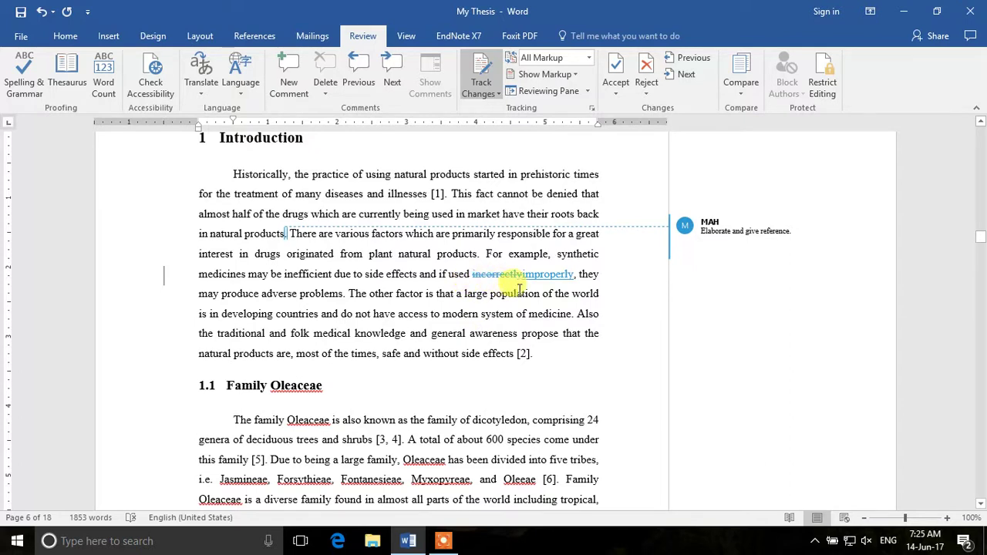
left_click(531, 355)
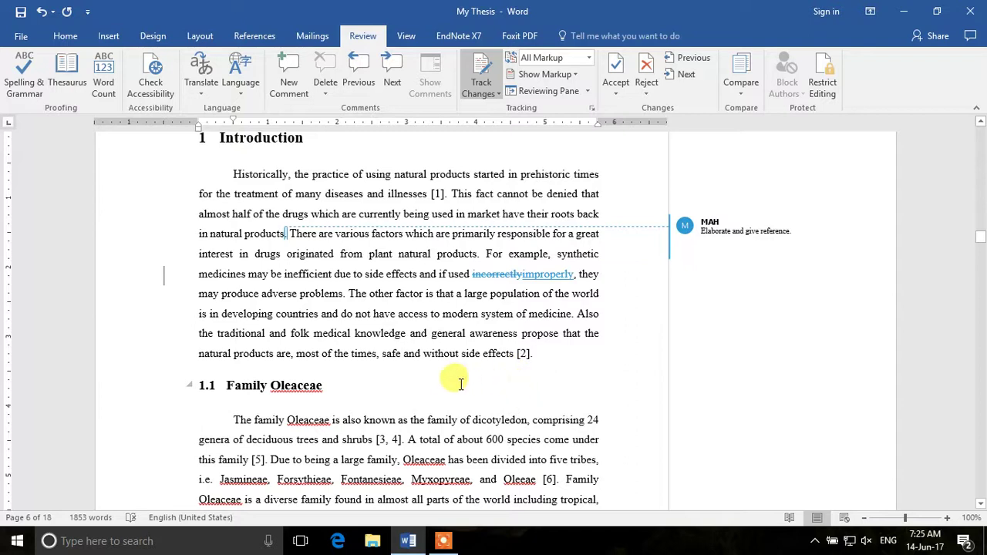
scroll(442, 381, "down", 1)
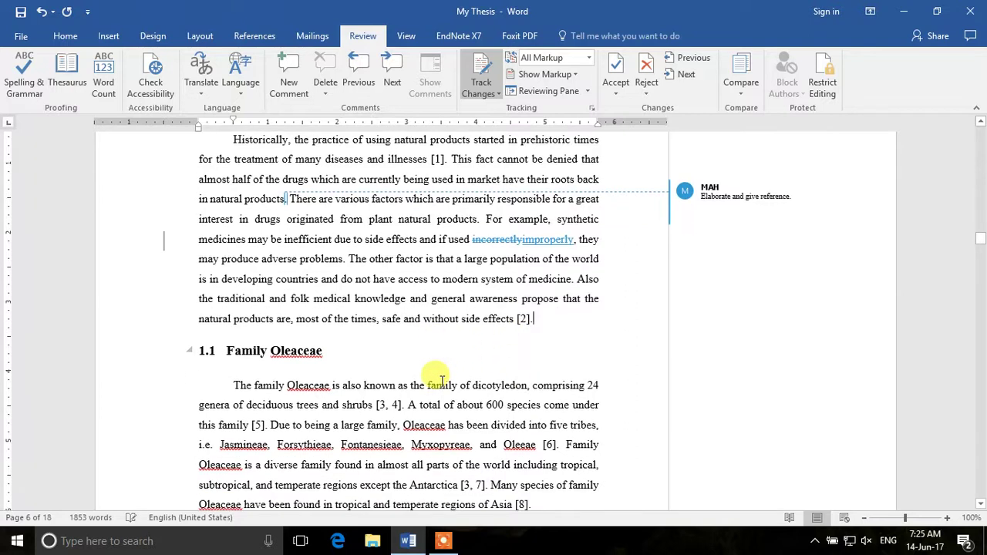
scroll(435, 381, "down", 1)
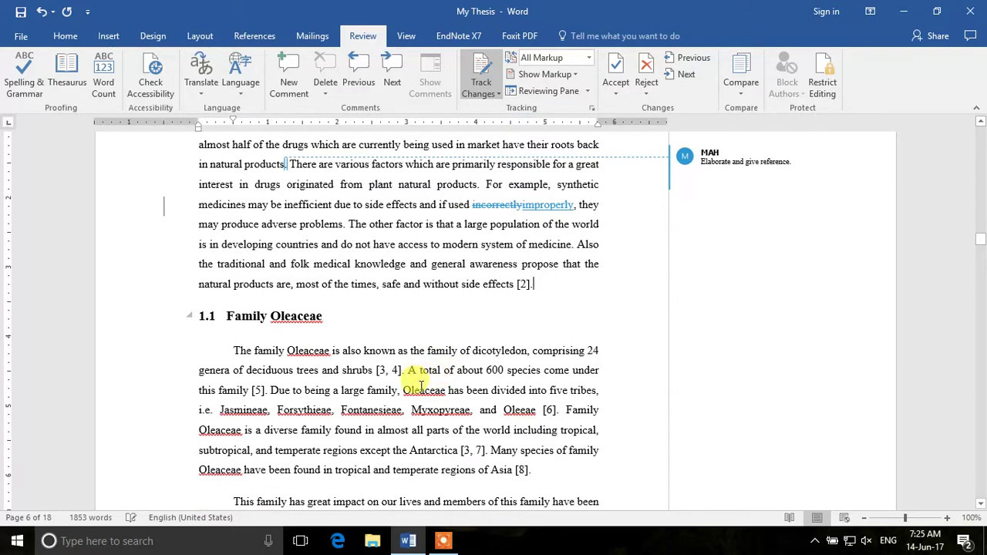
scroll(461, 399, "down", 4)
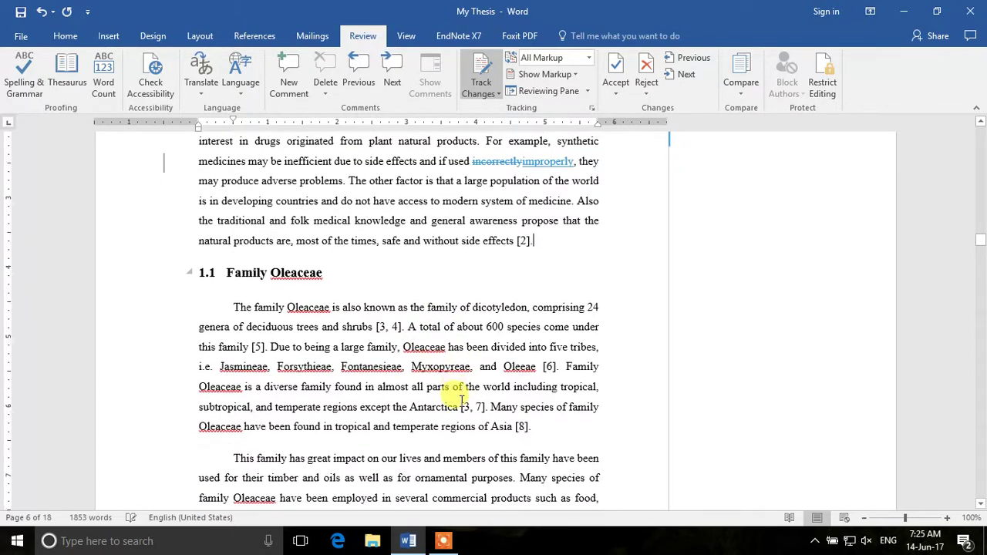
scroll(460, 399, "up", 2)
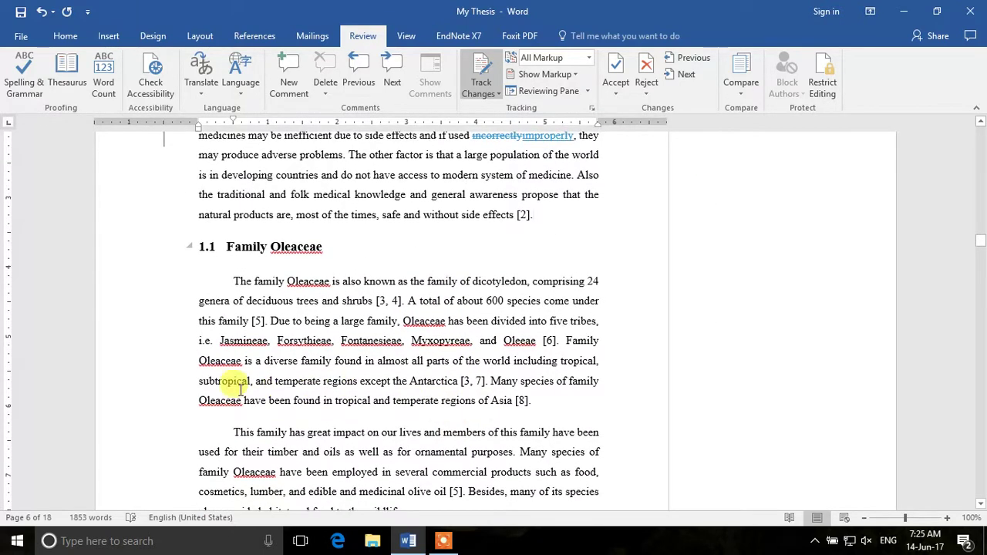
Step: Make the abbreviation 'i.e.' italic as a tracked change and save My Thesis
left_click_drag(199, 340, 219, 342)
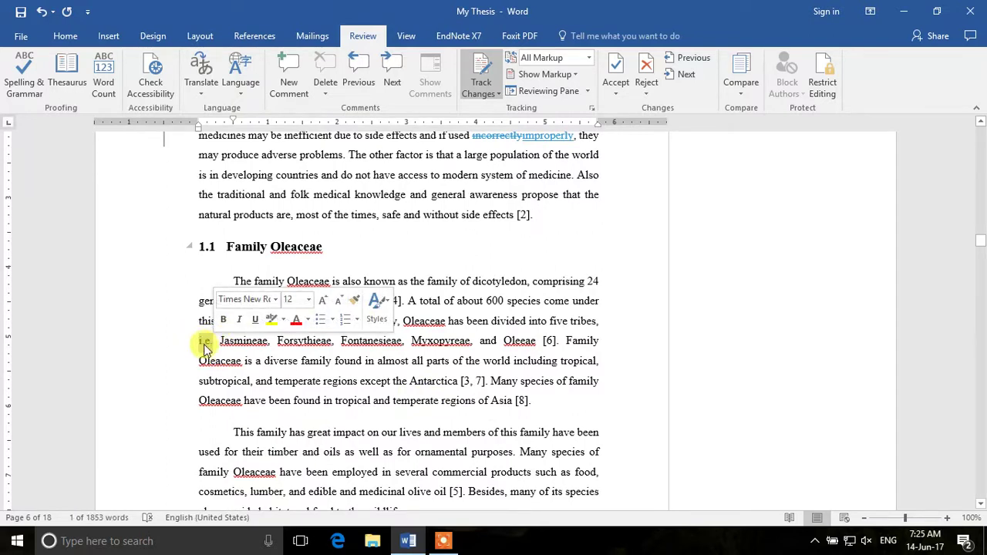
left_click(240, 320)
left_click(294, 399)
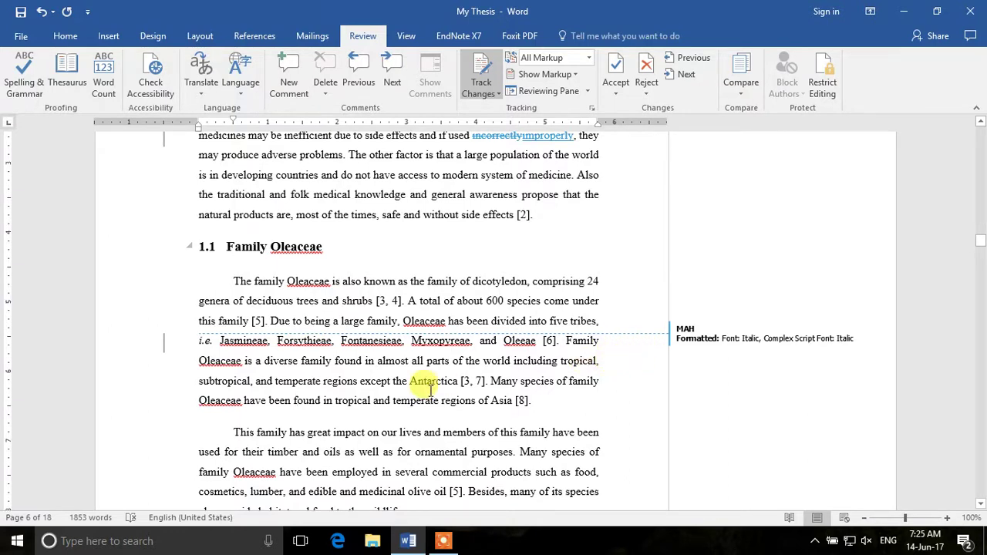
scroll(431, 389, "down", 2)
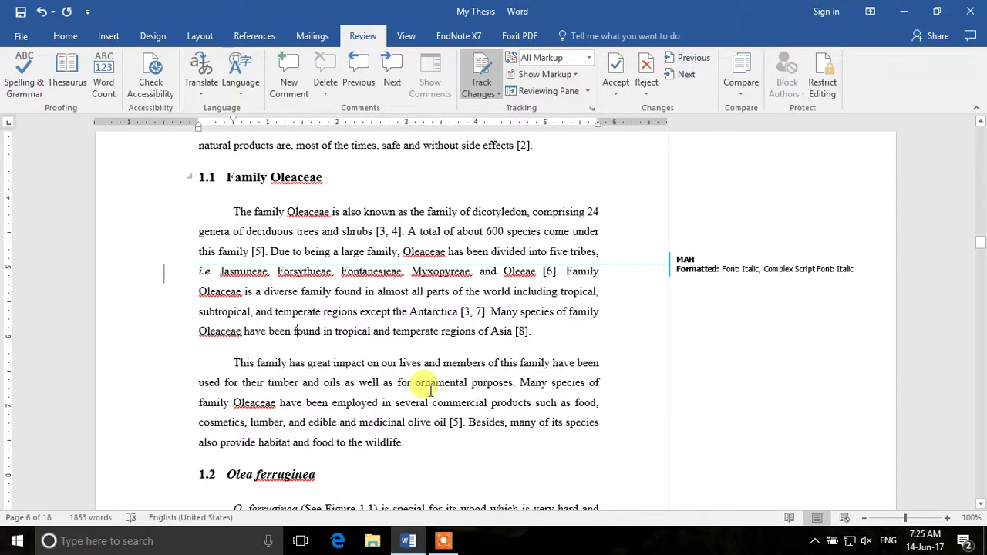
scroll(431, 390, "down", 2)
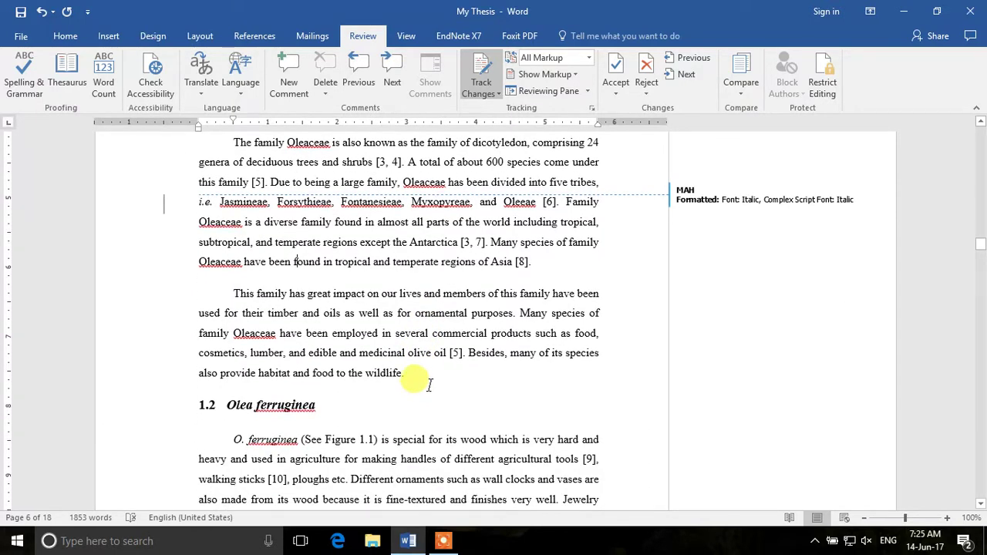
scroll(431, 386, "down", 3)
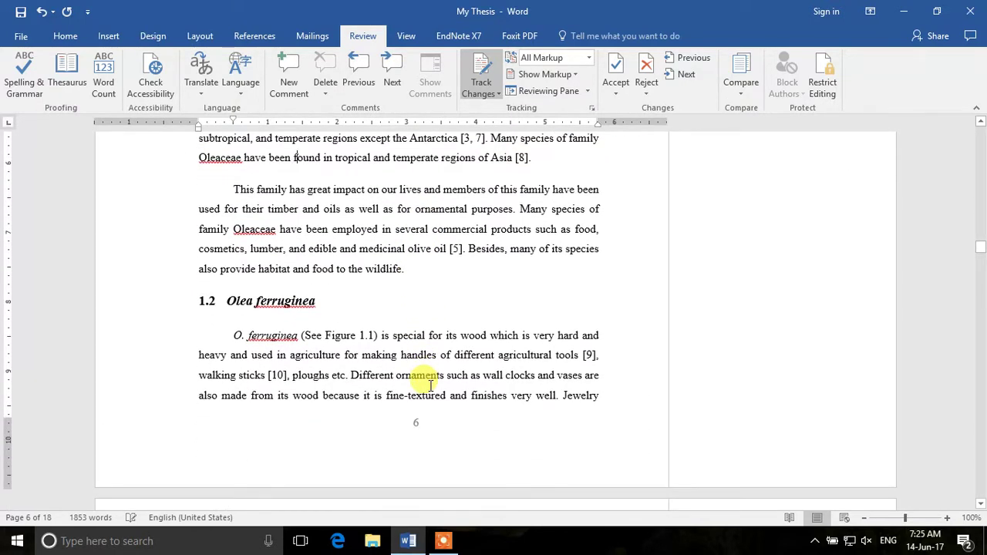
scroll(430, 384, "up", 6)
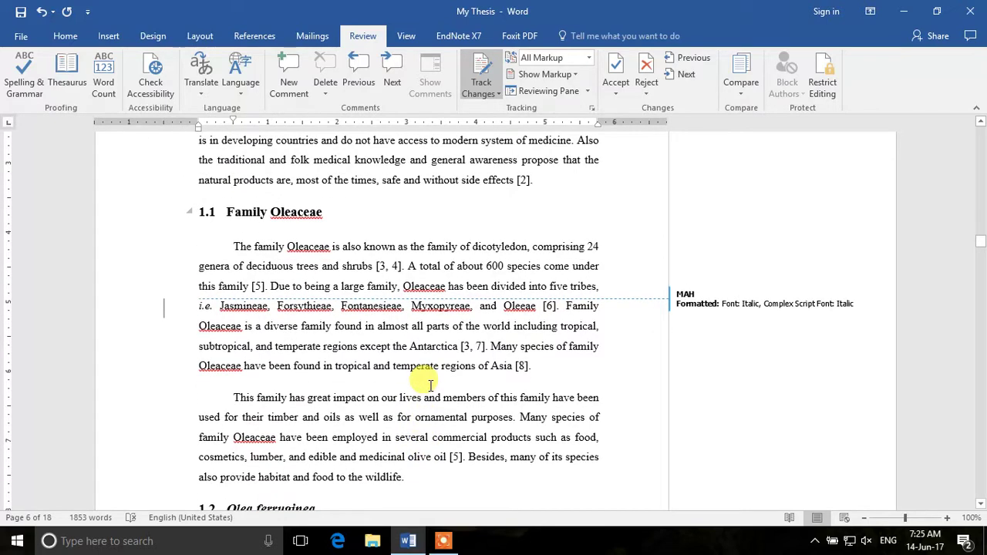
scroll(431, 385, "up", 12)
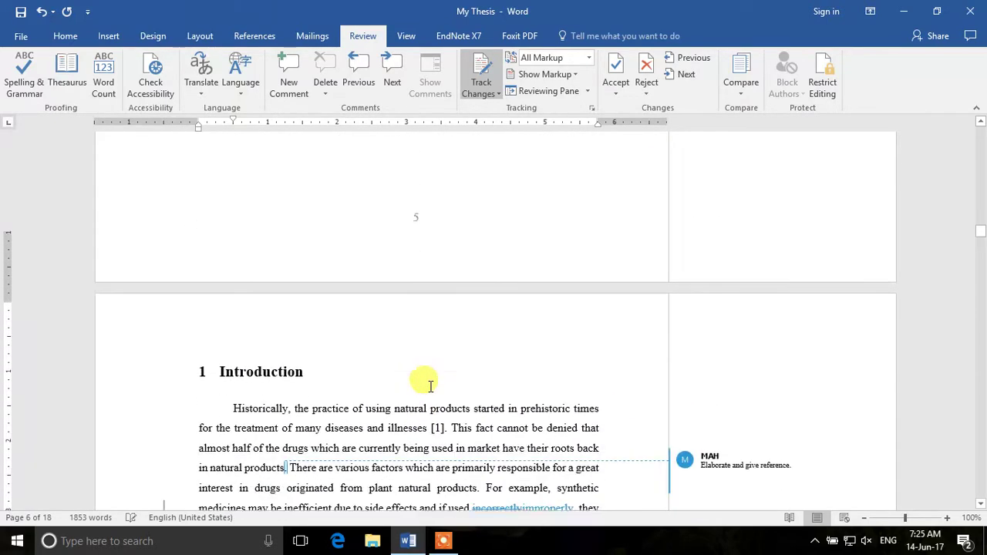
scroll(430, 386, "down", 6)
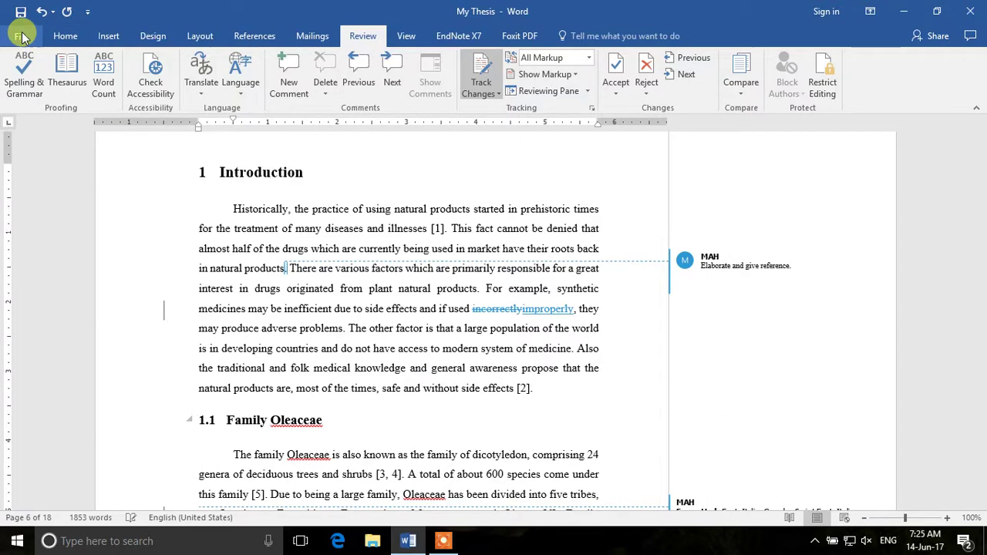
left_click(21, 12)
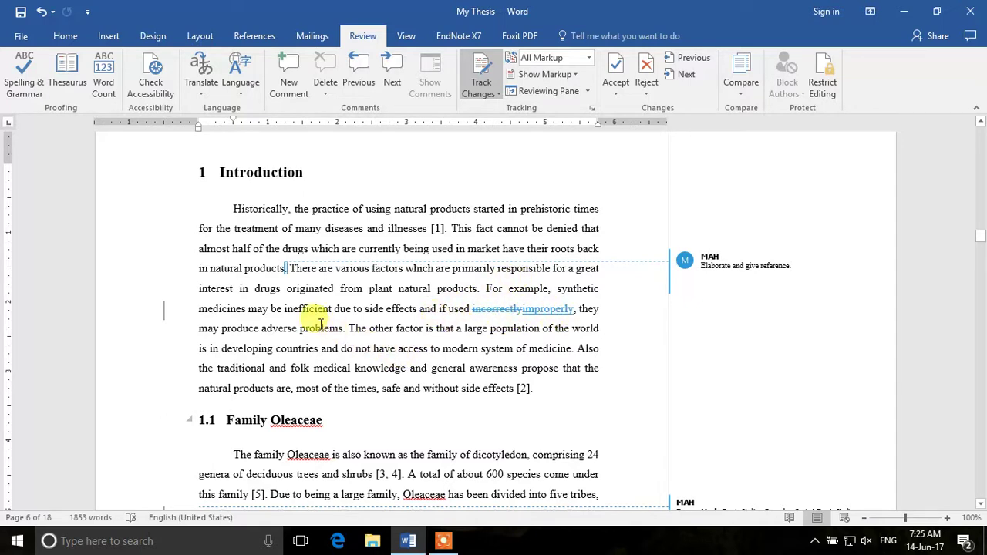
Step: Remove the 'Elaborate and give reference.' comment balloon from the opening Introduction paragraph
mouse_move(683, 261)
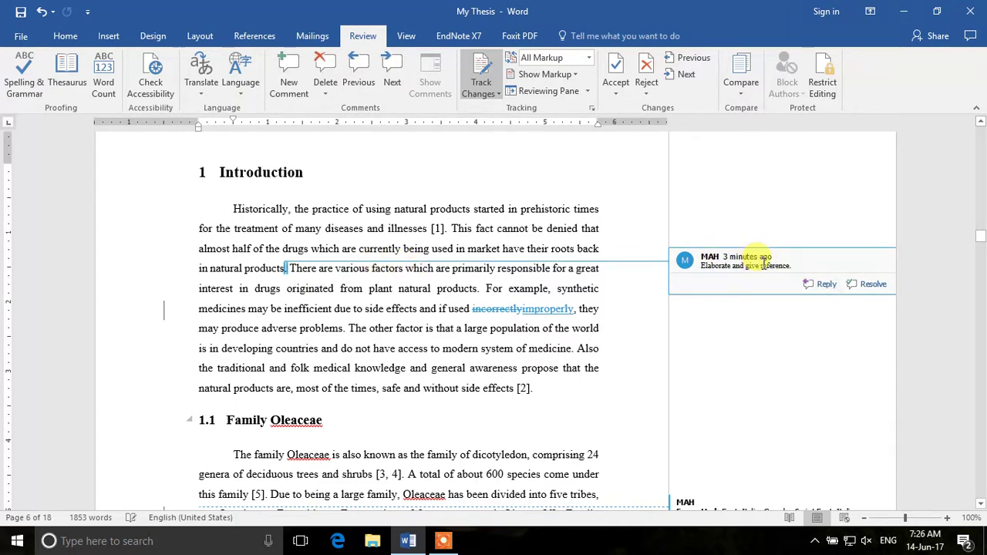
left_click(287, 269)
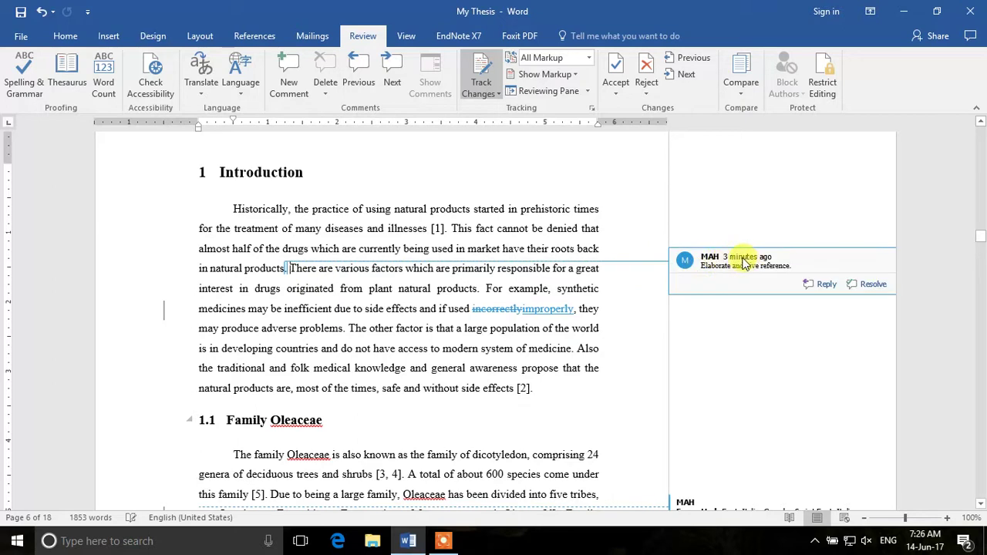
right_click(715, 259)
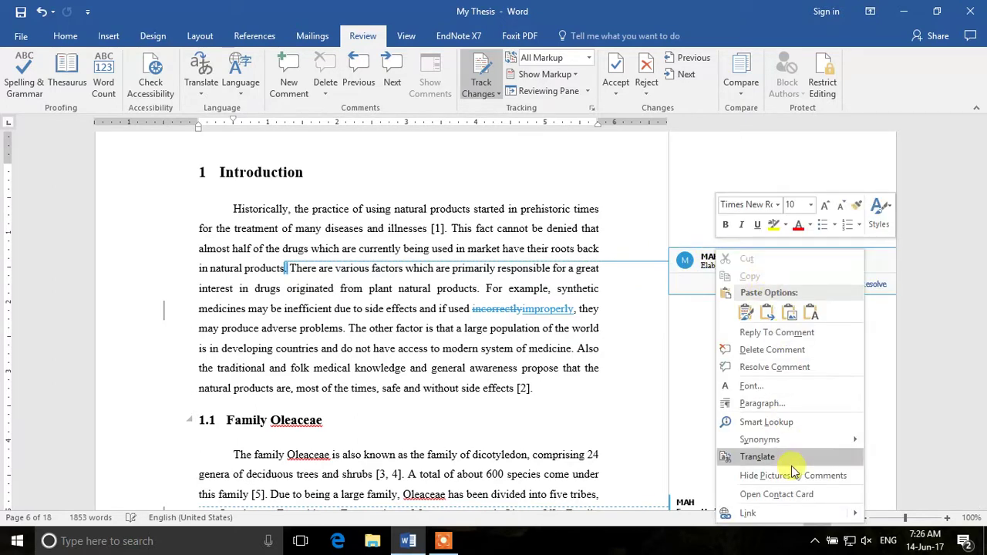
left_click(772, 349)
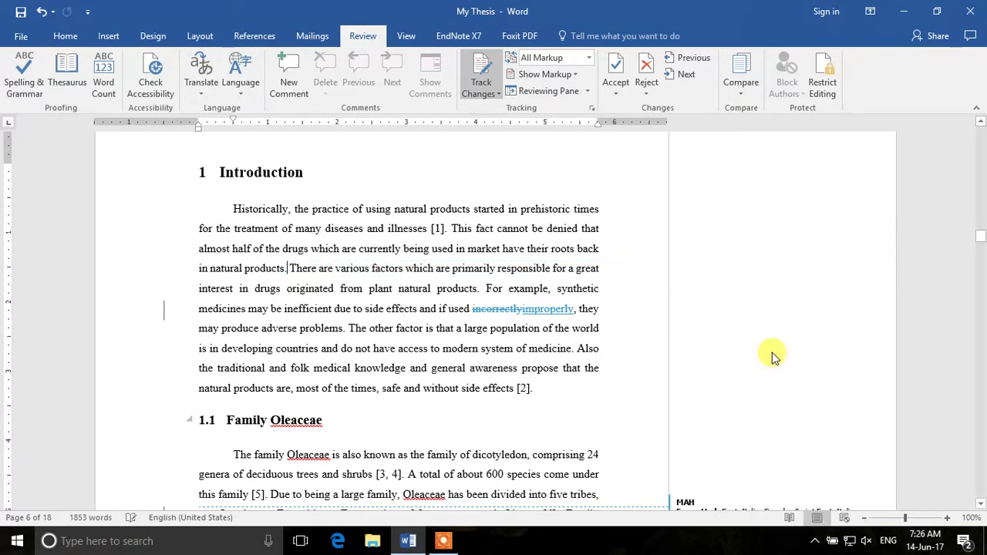
right_click(499, 310)
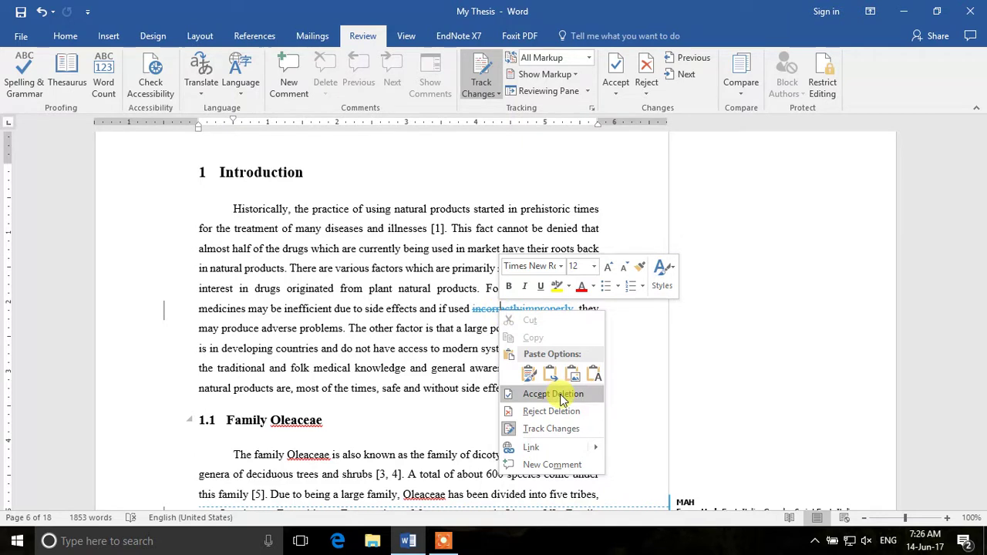
Step: Accept the tracked deletion of 'incorrectly' and insertion of 'improperly'
left_click(553, 394)
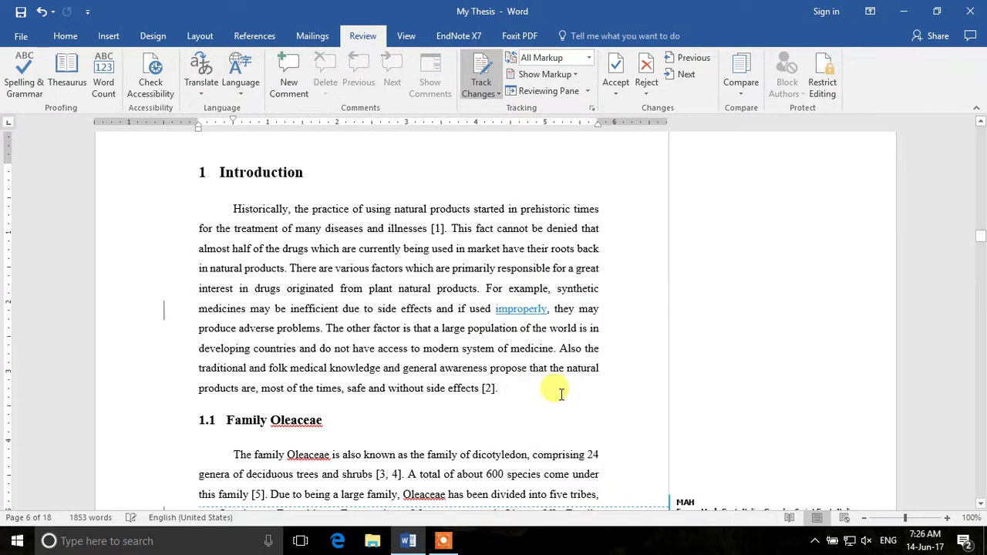
right_click(519, 310)
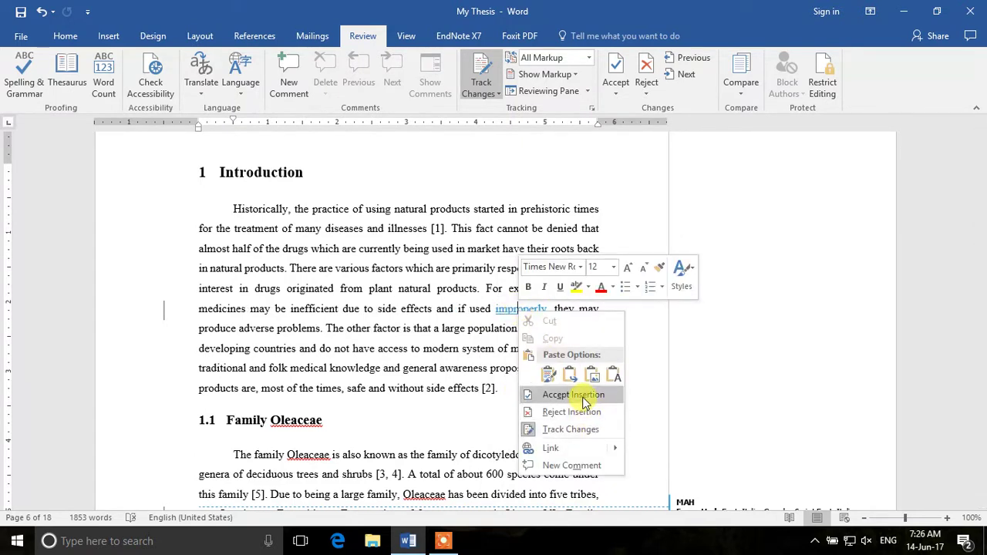
left_click(584, 397)
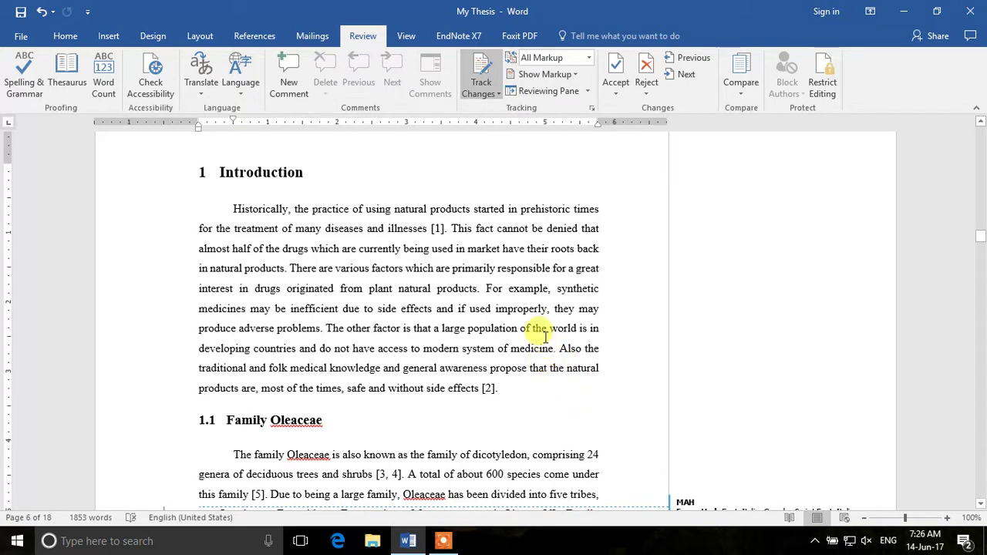
Step: Reject the tracked italic formatting change on 'i.e.'
scroll(445, 347, "down", 1)
scroll(445, 352, "down", 3)
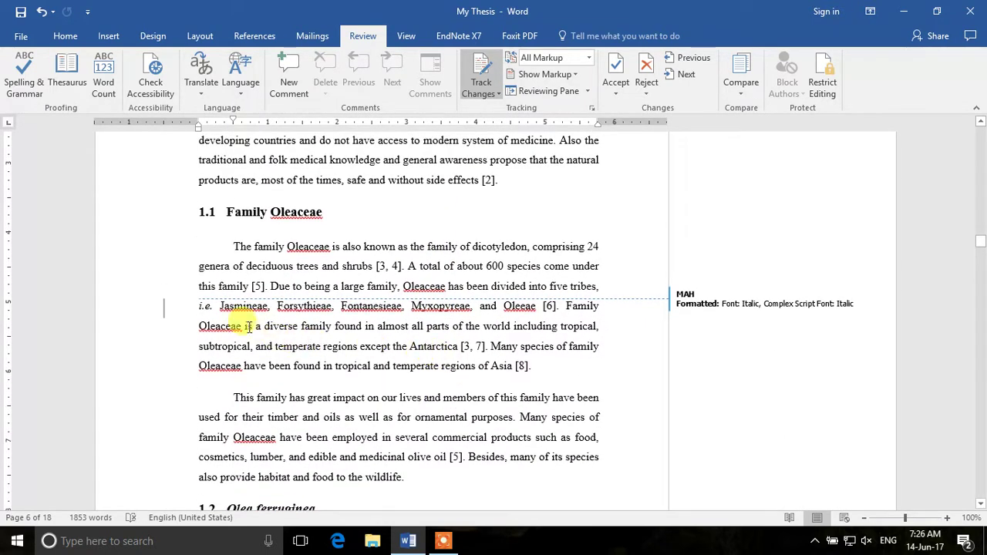
left_click(203, 306)
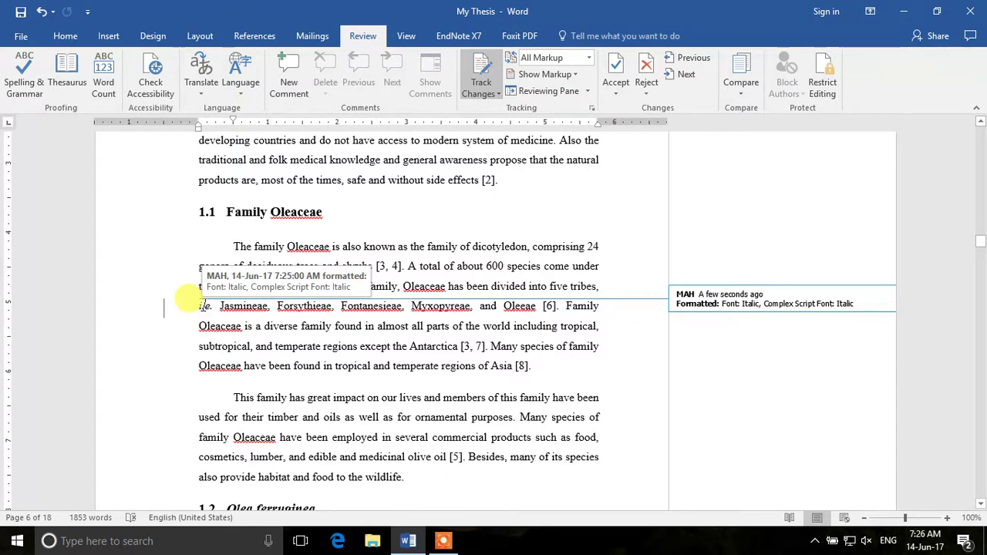
right_click(204, 308)
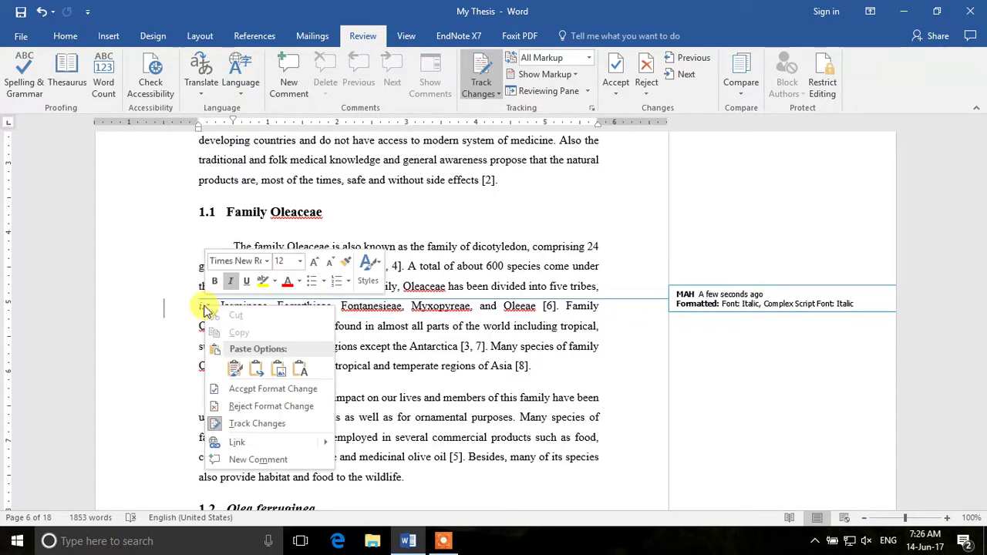
left_click(255, 407)
scroll(568, 416, "up", 10)
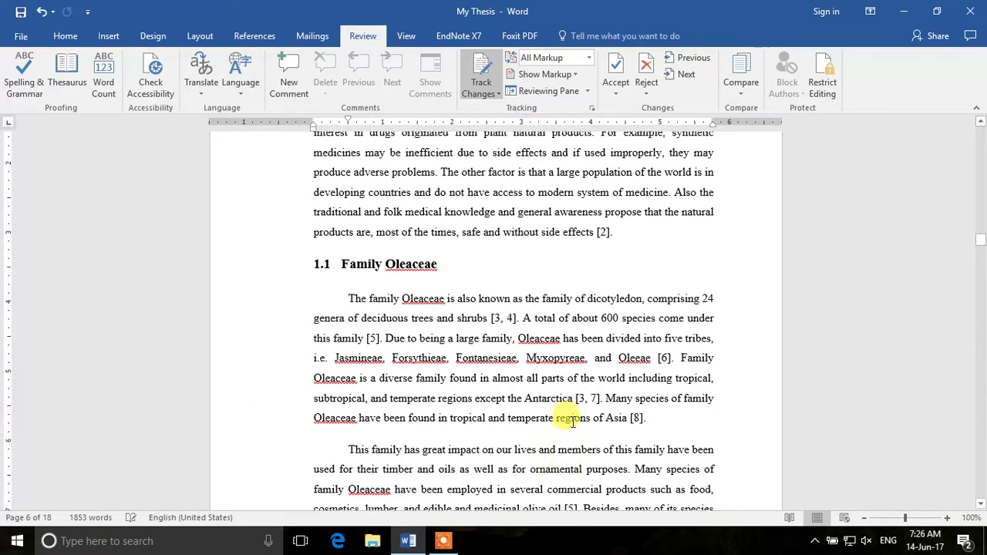
scroll(573, 420, "down", 6)
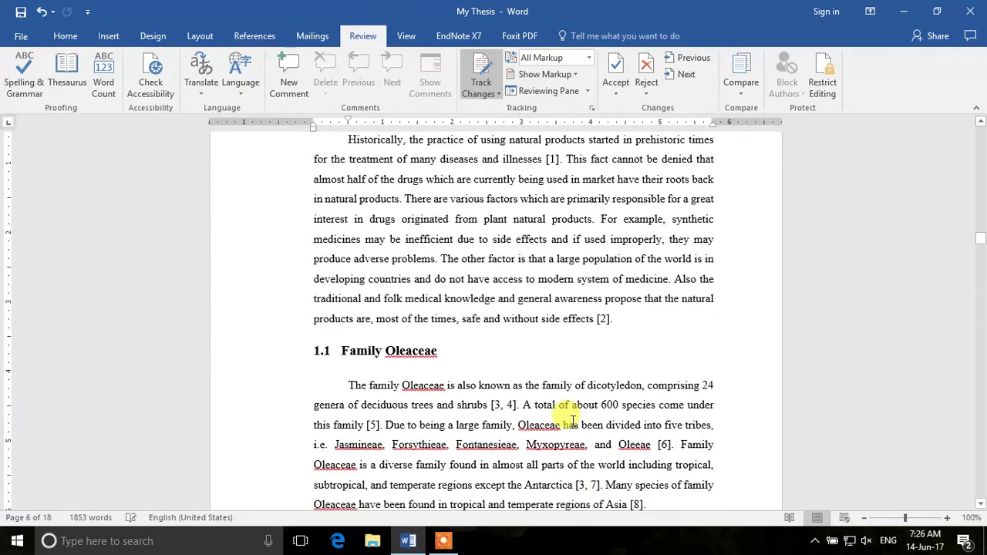
left_click(629, 313)
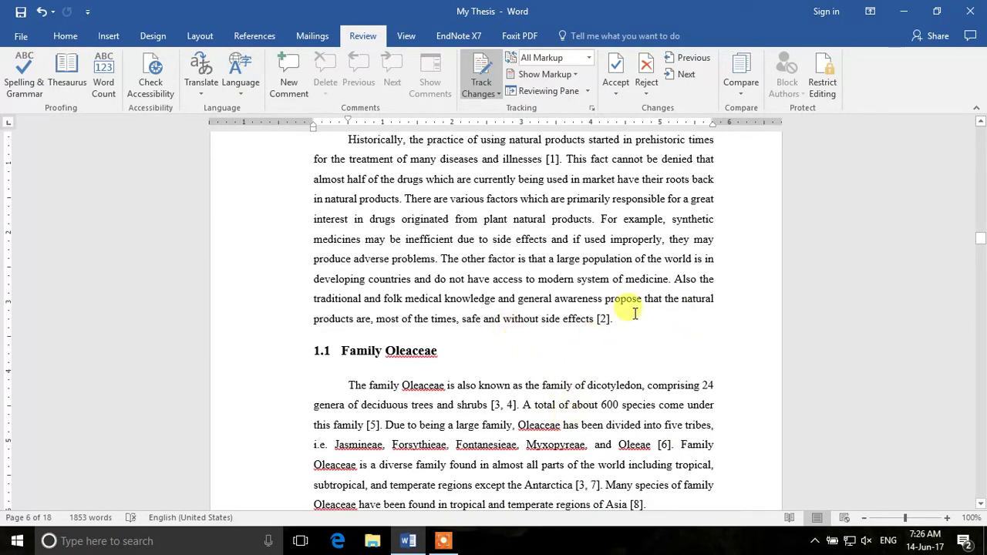
left_click(617, 89)
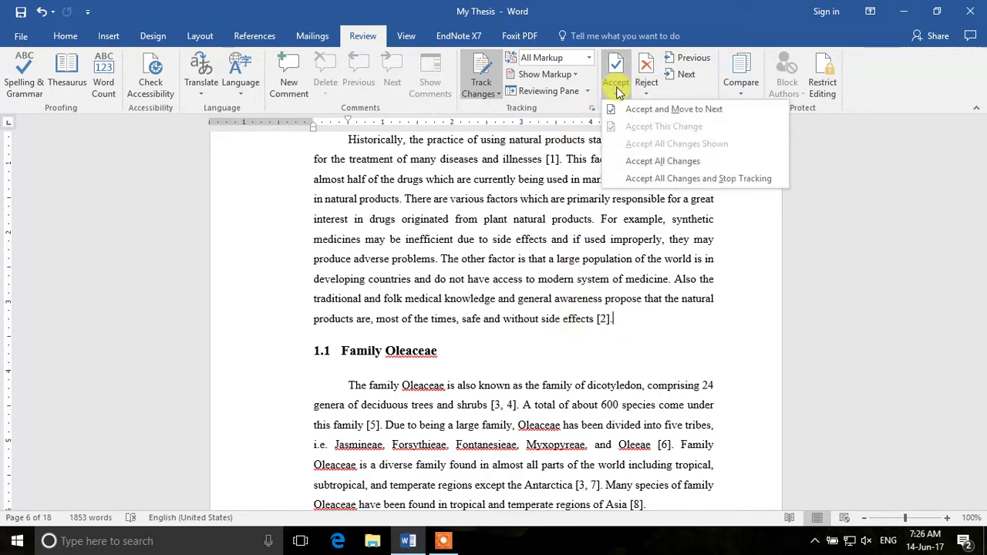